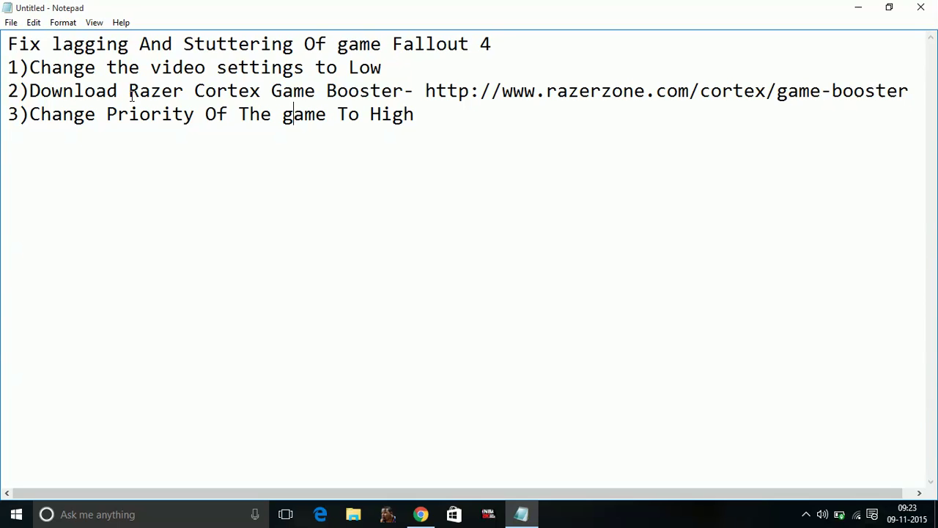
Start downloading Razer Cortex from the razerzone.com game-booster page
mouse_move(130, 95)
left_mouse_down()
mouse_move(405, 109)
mouse_move(404, 93)
left_mouse_up()
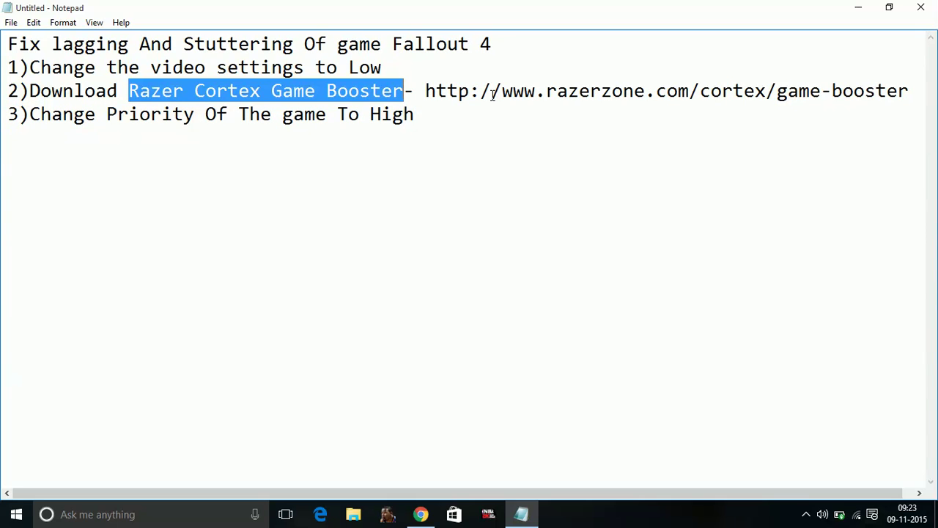
left_click(591, 91)
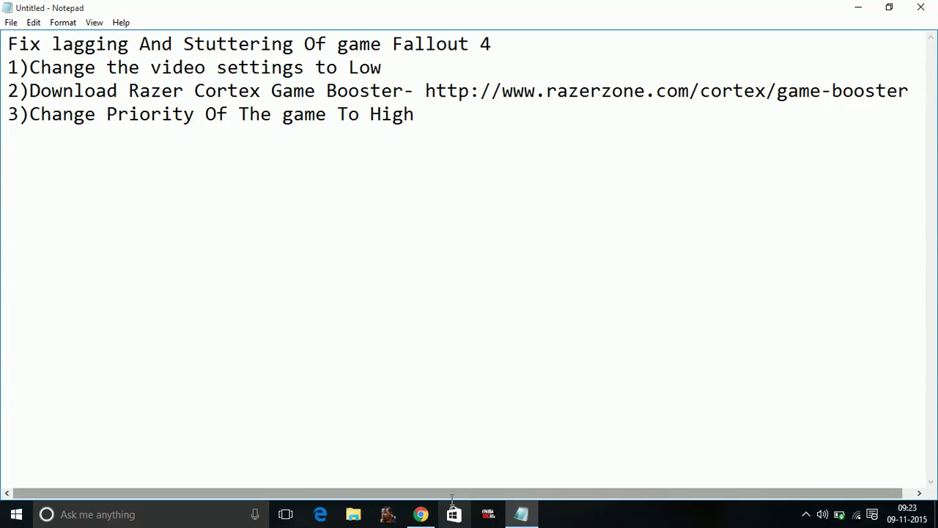
left_click(426, 515)
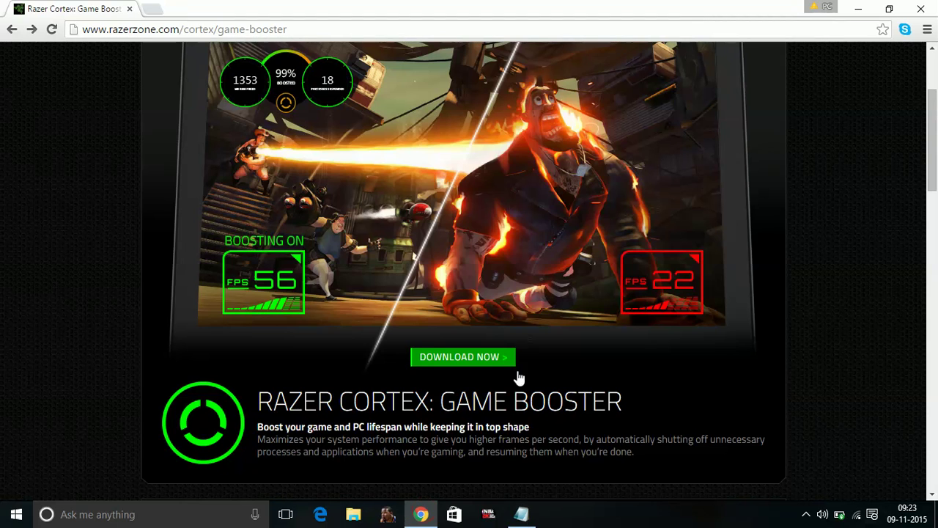
left_click(493, 364)
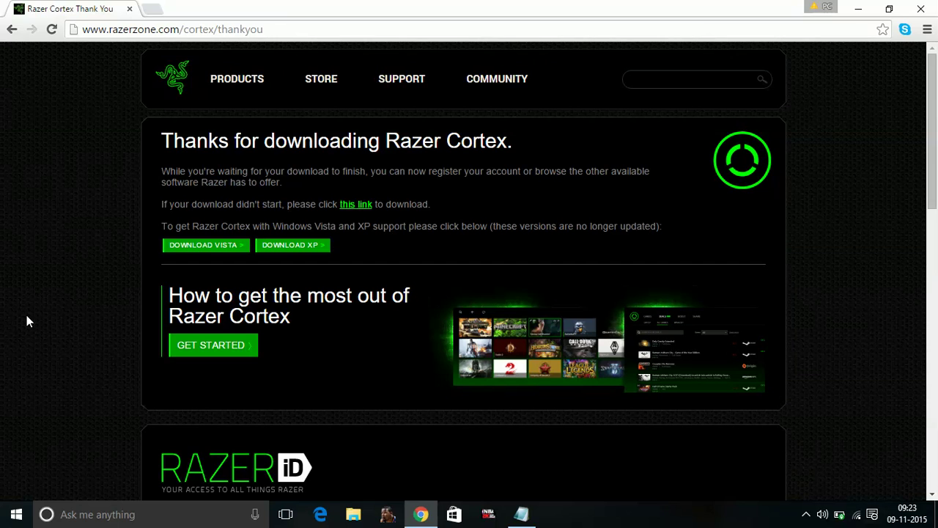
Scroll through the Razer Cortex thank-you page confirming the download
scroll(27, 317, "down", 1)
scroll(26, 317, "up", 1)
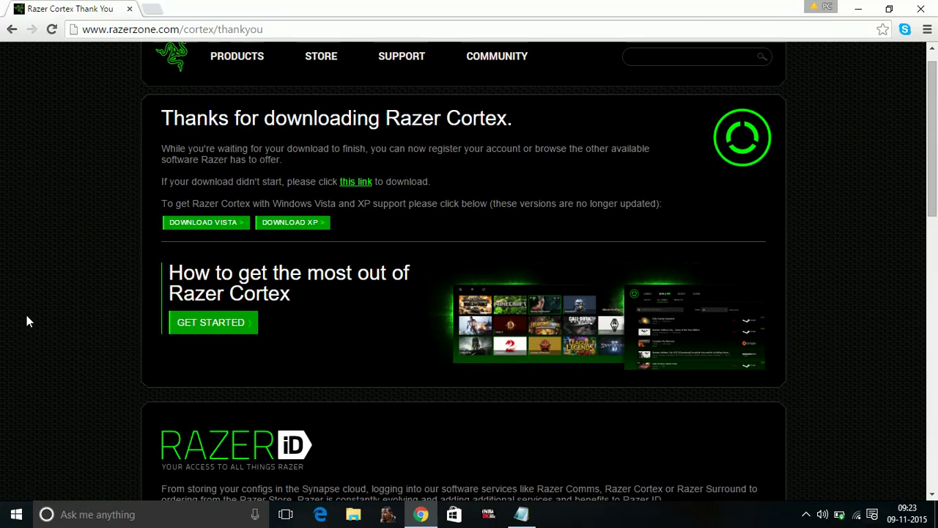
scroll(242, 439, "down", 1)
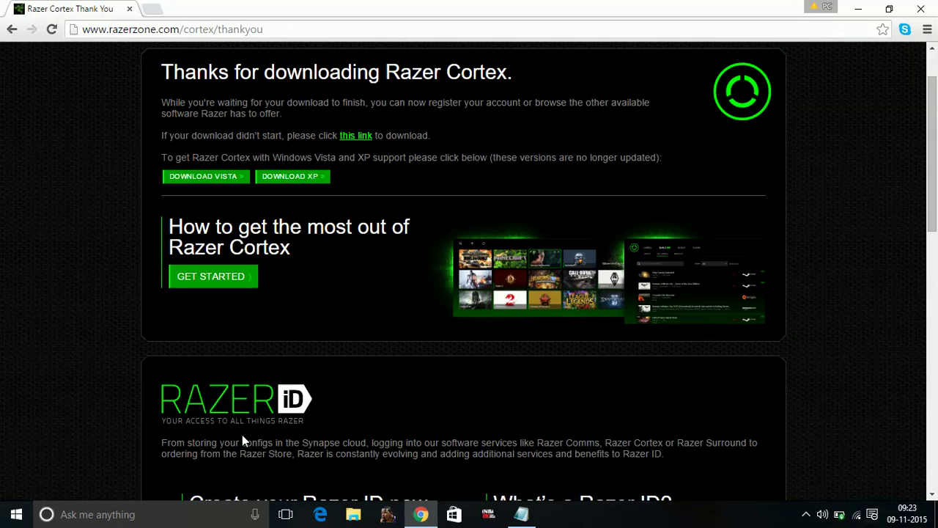
scroll(242, 440, "down", 5)
scroll(245, 440, "down", 5)
scroll(244, 440, "up", 1)
scroll(244, 440, "up", 1)
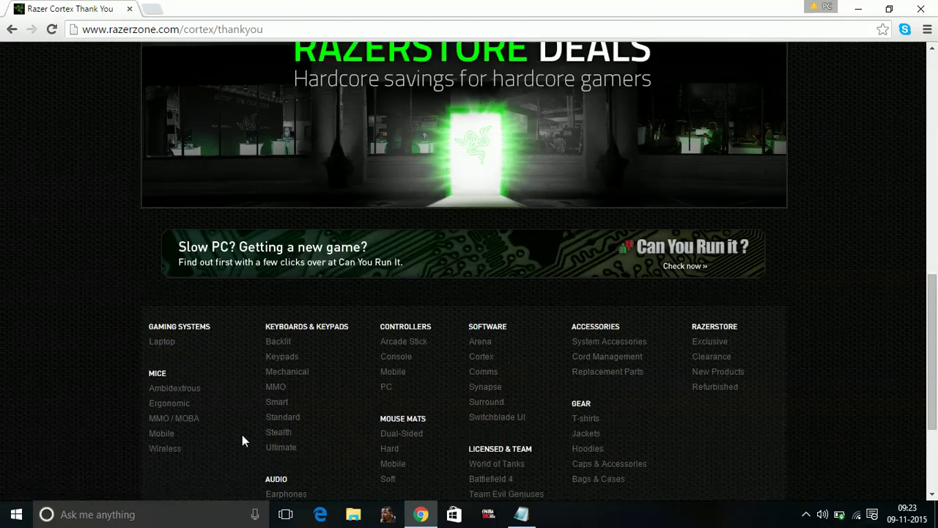
scroll(244, 440, "up", 3)
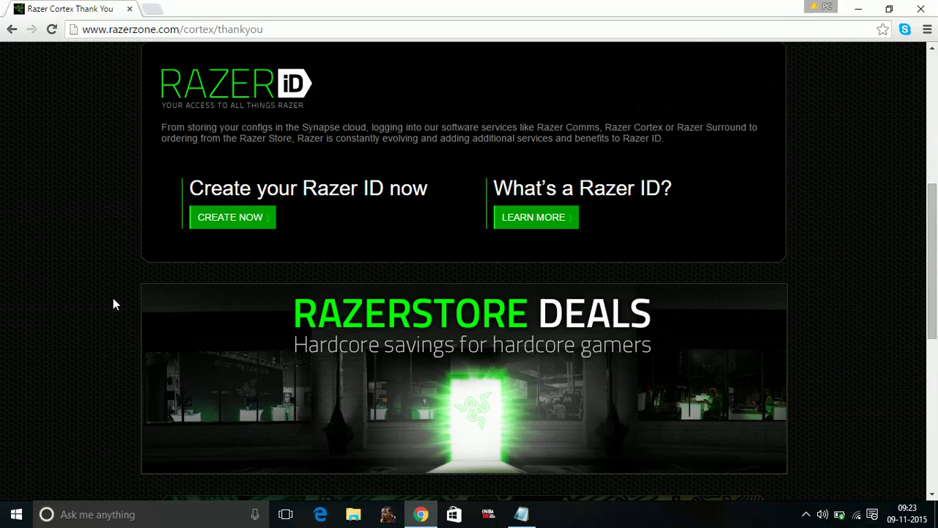
scroll(113, 303, "up", 2)
scroll(113, 303, "up", 2)
scroll(113, 303, "up", 2)
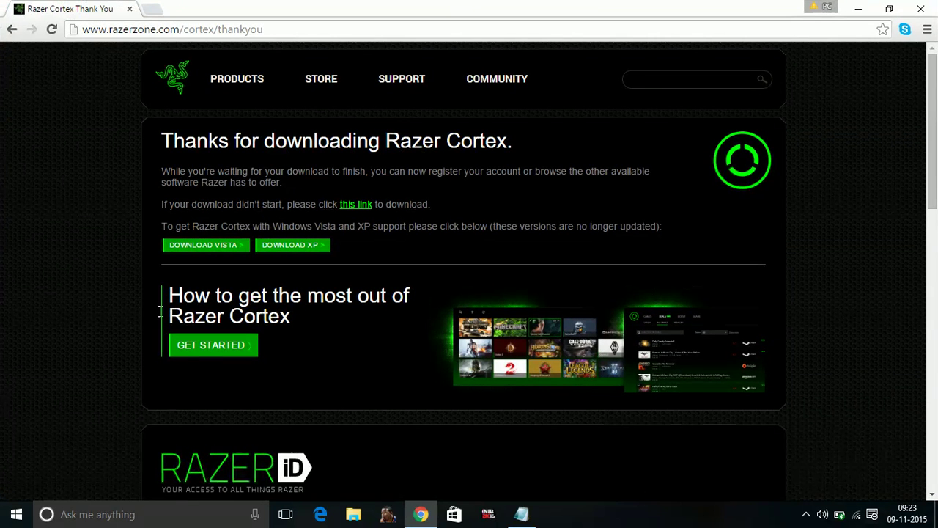
scroll(105, 311, "down", 2)
scroll(105, 313, "up", 2)
Restart the Razer Cortex setup download via 'this link', then cancel it
left_click_drag(165, 204, 383, 211)
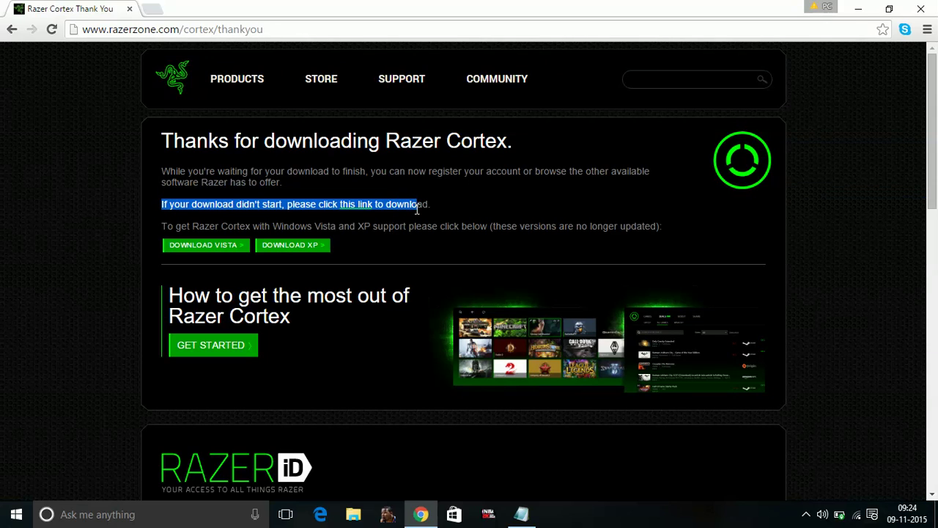
left_click(360, 208)
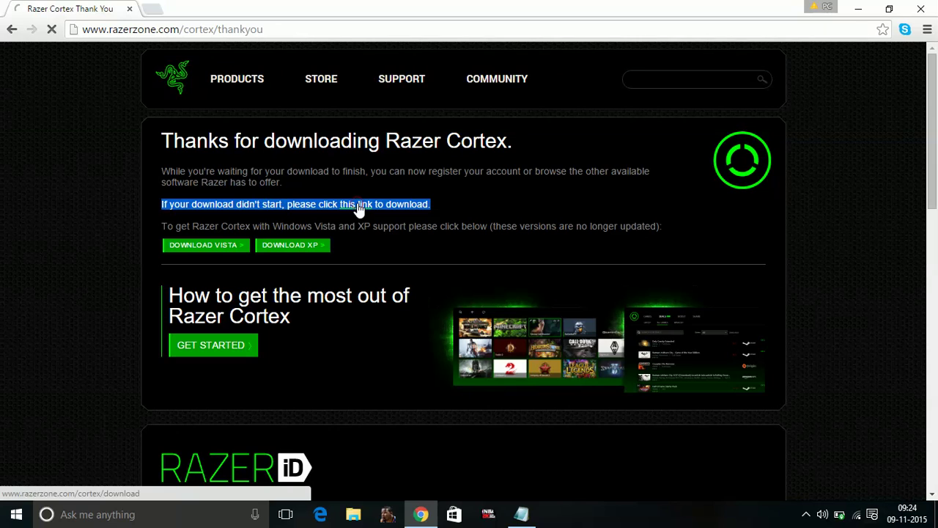
left_click(405, 226)
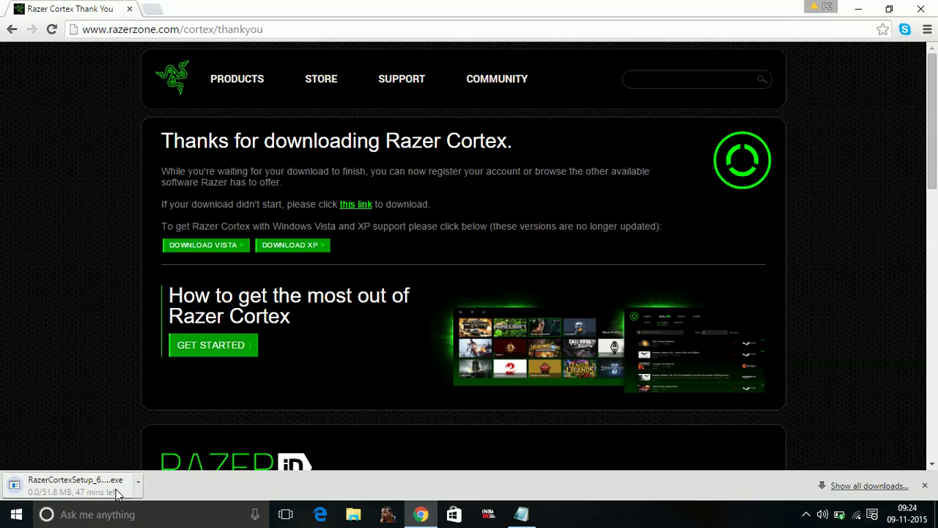
left_click(138, 483)
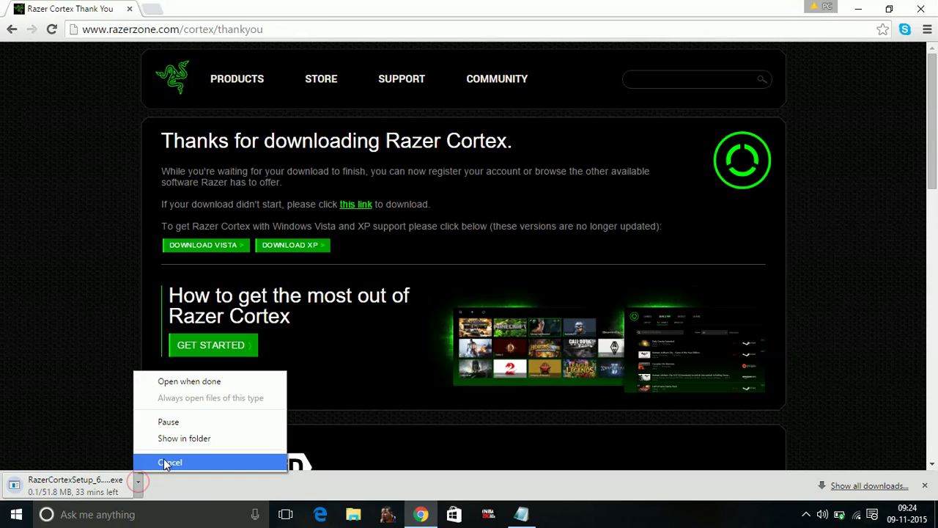
left_click(168, 463)
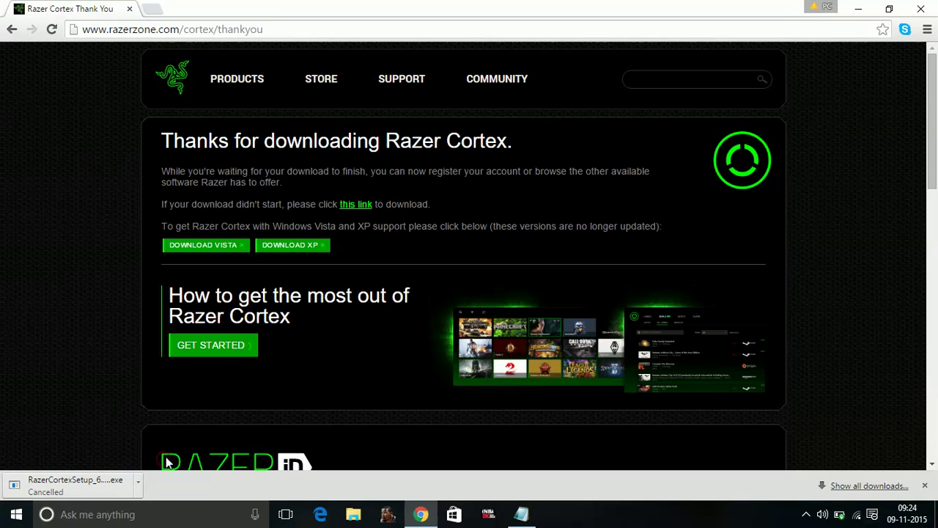
Search Windows for 'razer' to check Razer Cortex is installed
left_click(215, 511)
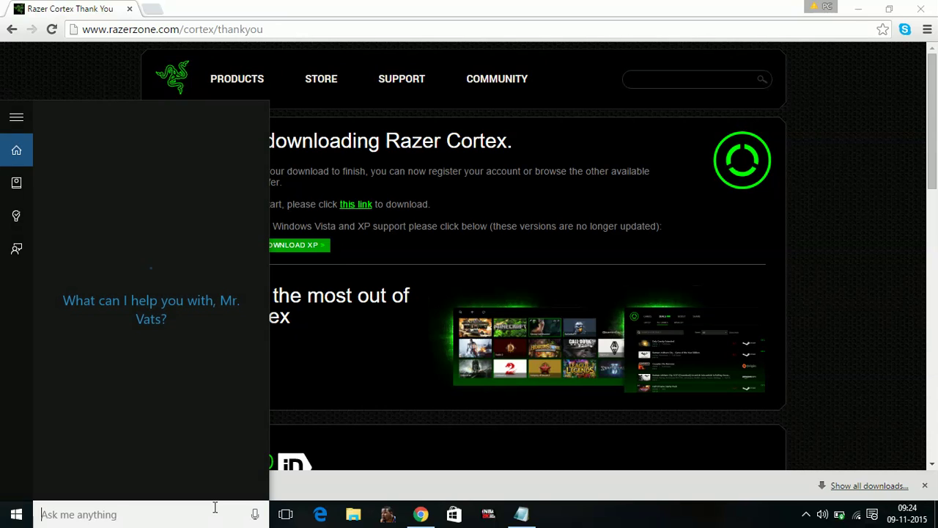
type("razer")
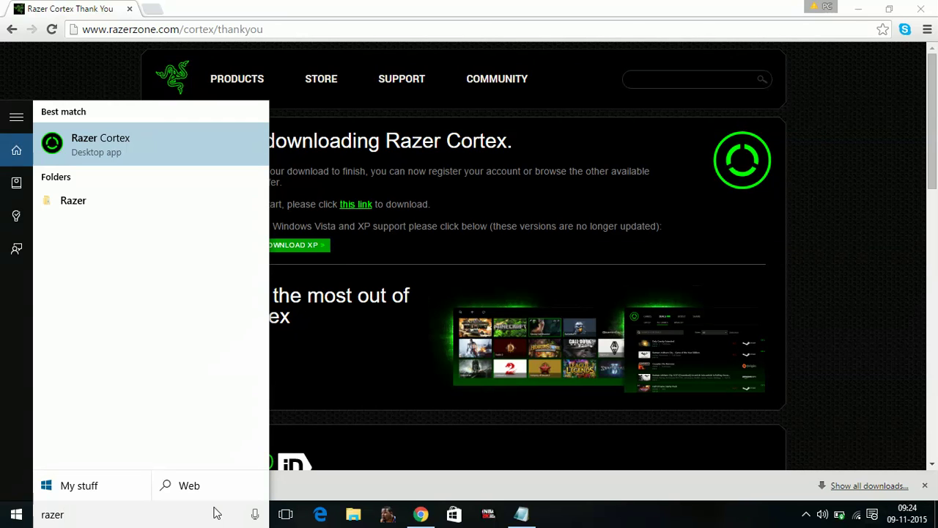
key("Return")
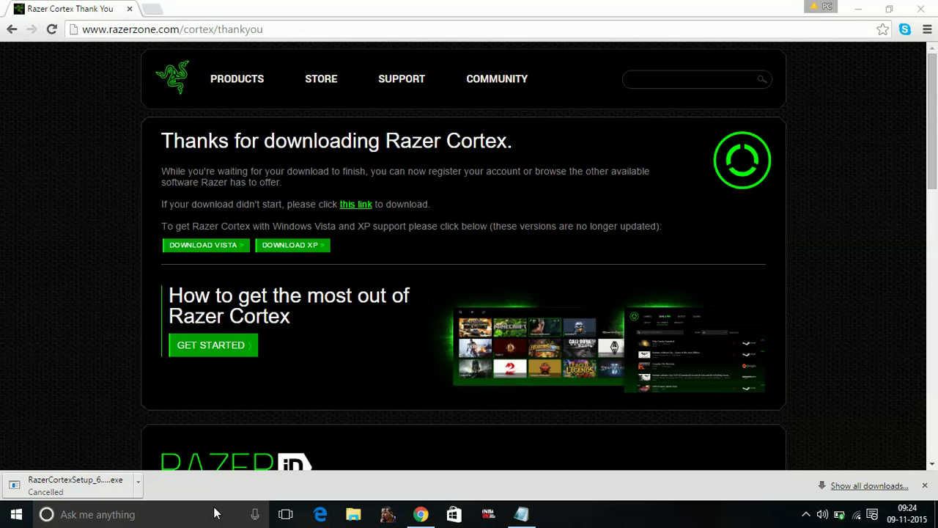
Review the fix-list notes, refresh the desktop, and minimise Notepad
left_click(529, 515)
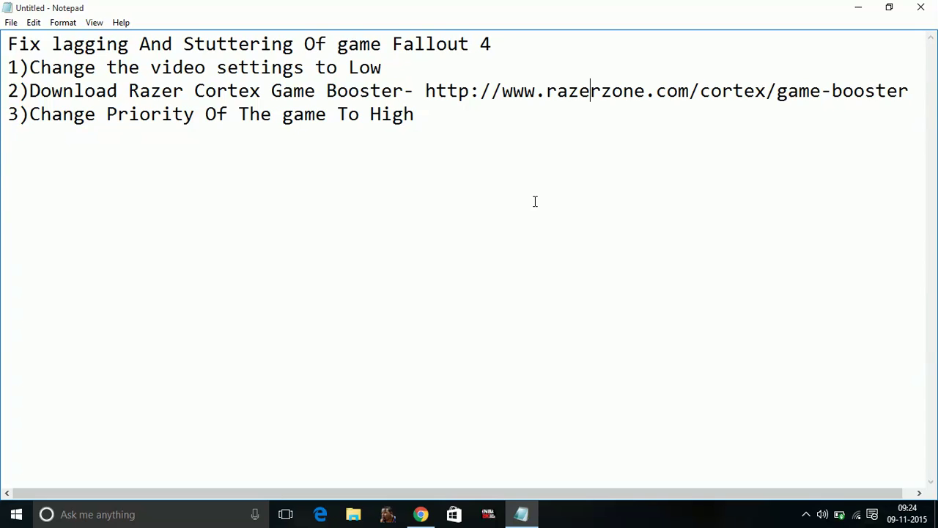
left_click(858, 9)
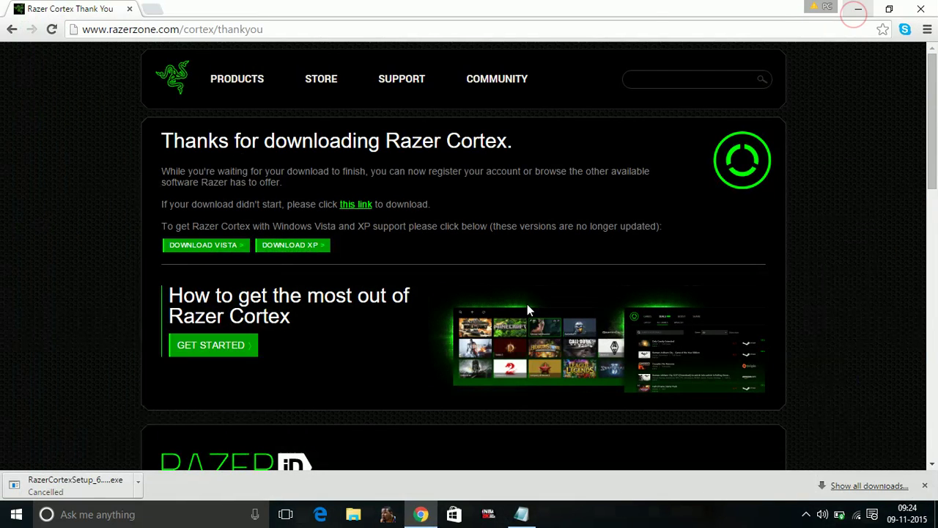
left_click(856, 12)
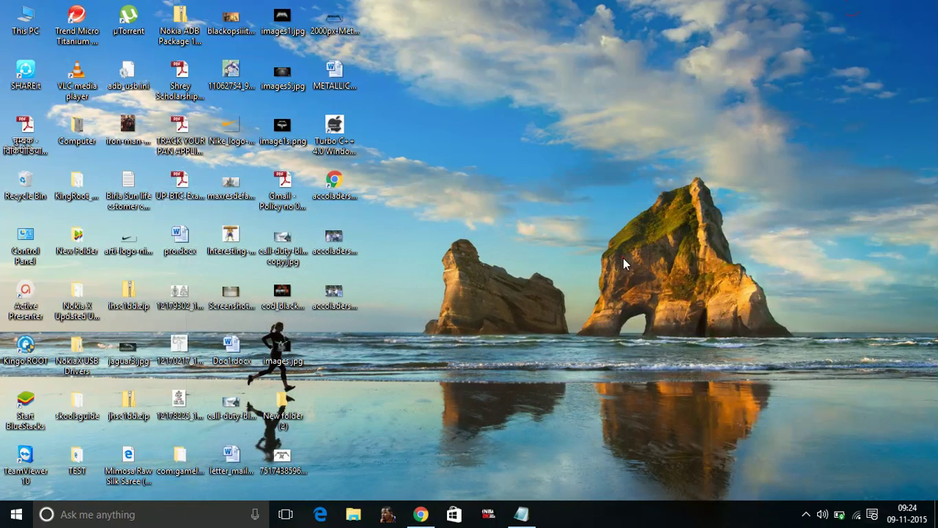
right_click(624, 260)
left_click(651, 320)
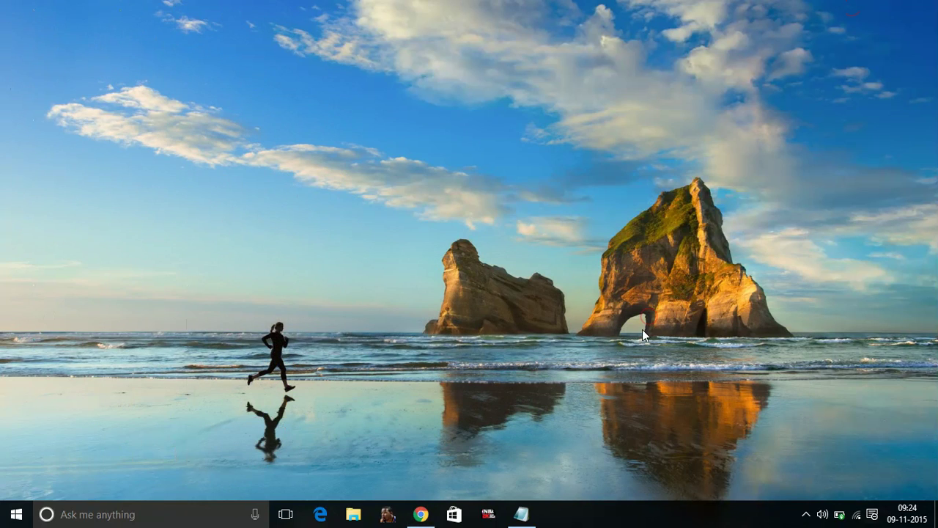
left_click(521, 515)
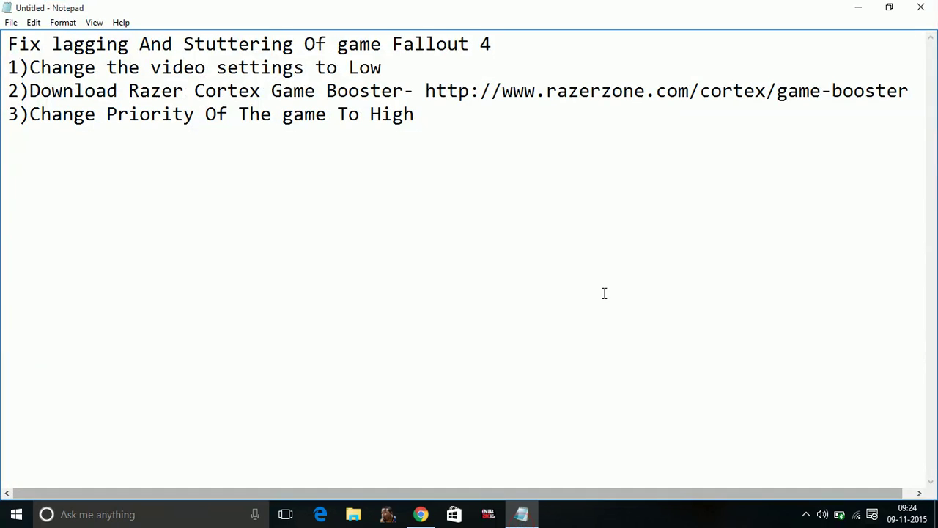
left_click(524, 178)
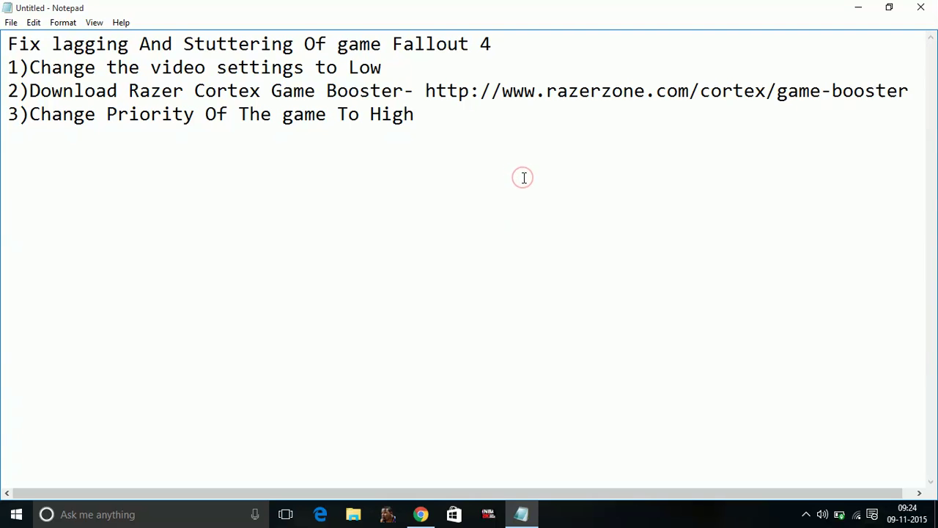
left_click(858, 9)
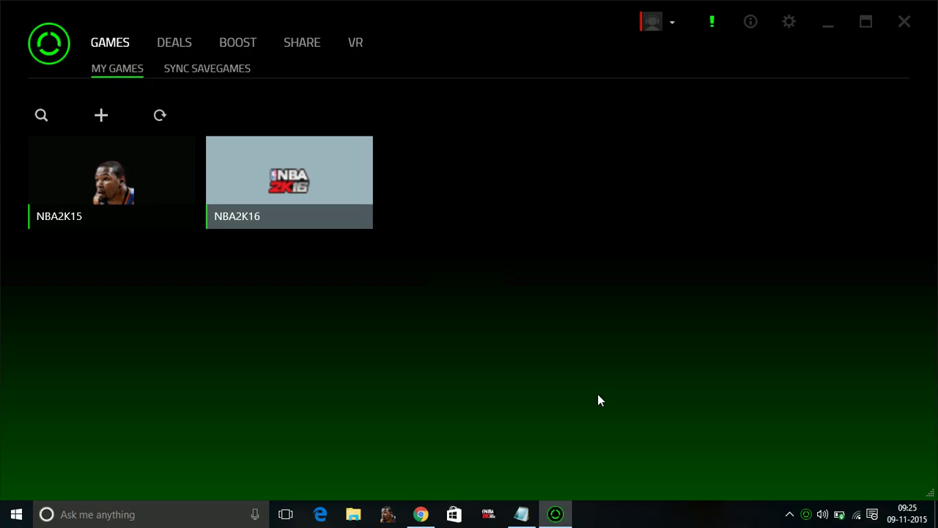
Start adding a game and browse to E:\Games in the file picker
left_click(102, 117)
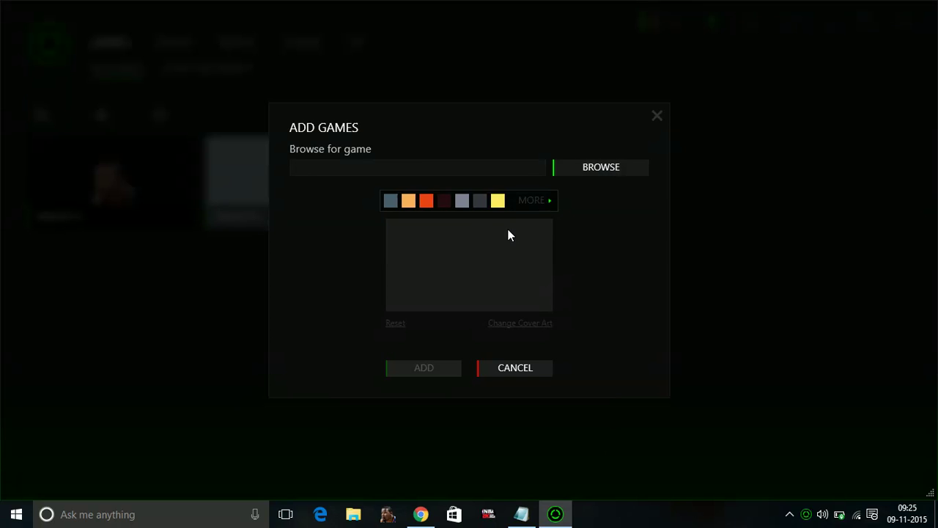
left_click(615, 167)
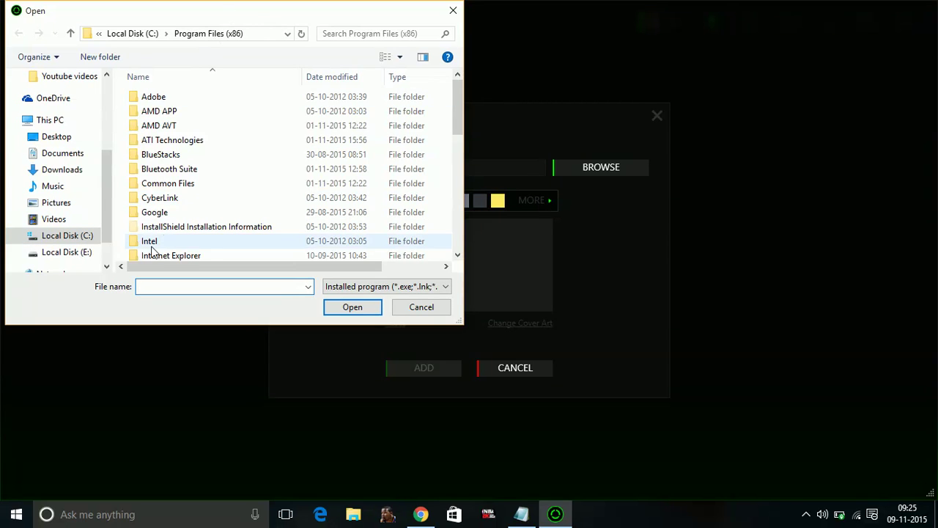
left_click(66, 252)
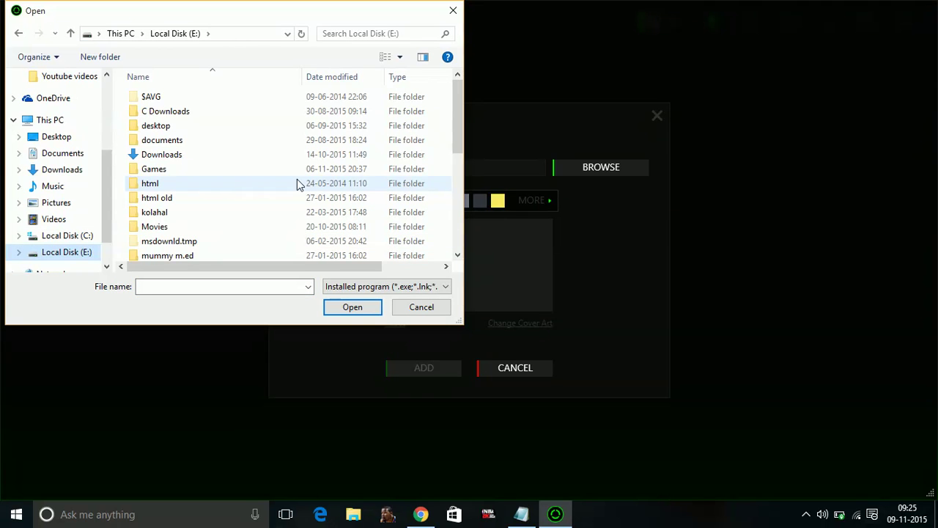
double_click(295, 170)
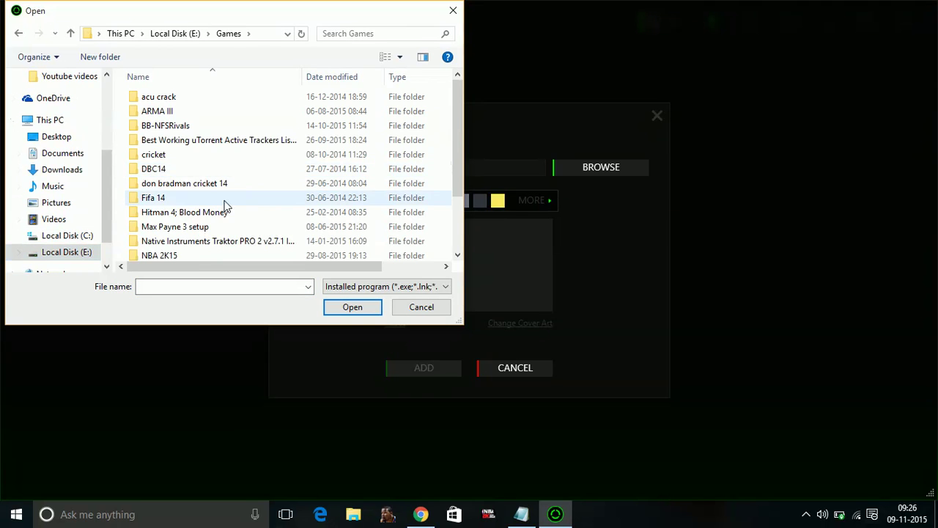
left_click(186, 227)
scroll(186, 226, "down", 1)
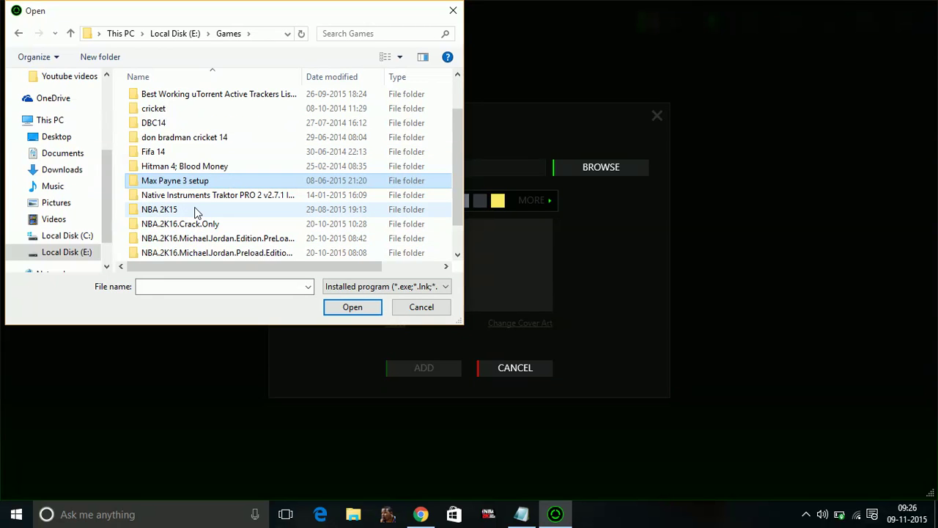
scroll(195, 211, "down", 1)
scroll(197, 220, "up", 1)
scroll(199, 206, "down", 1)
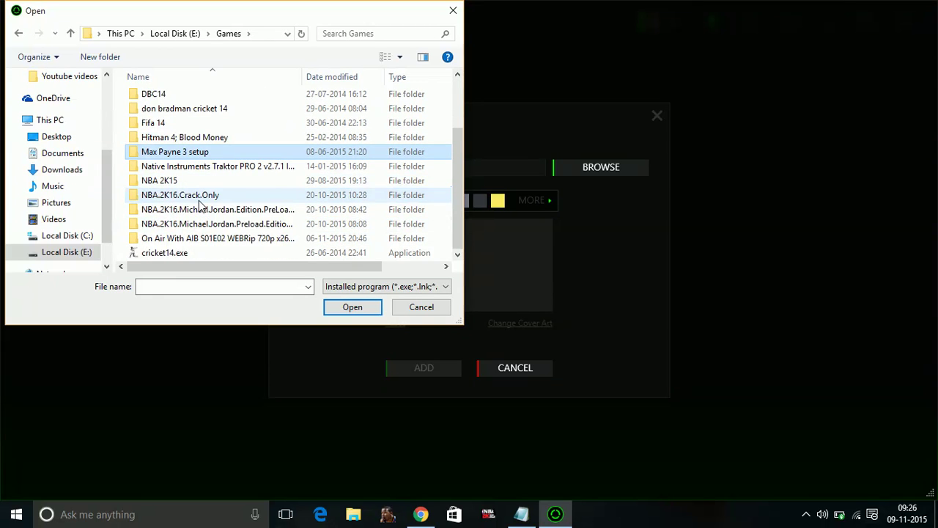
Look inside the NBA 2K16 Michael Jordan Edition folder, then cancel both dialogs
double_click(220, 213)
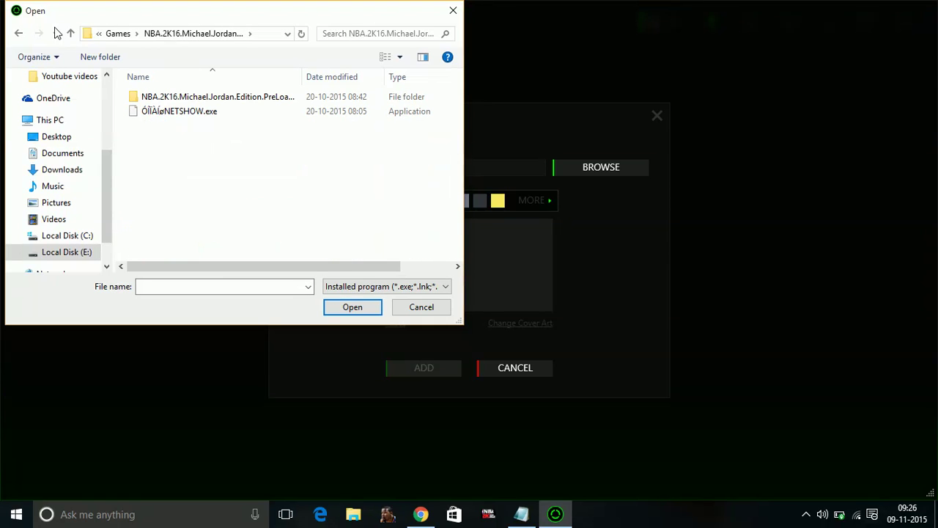
left_click(119, 33)
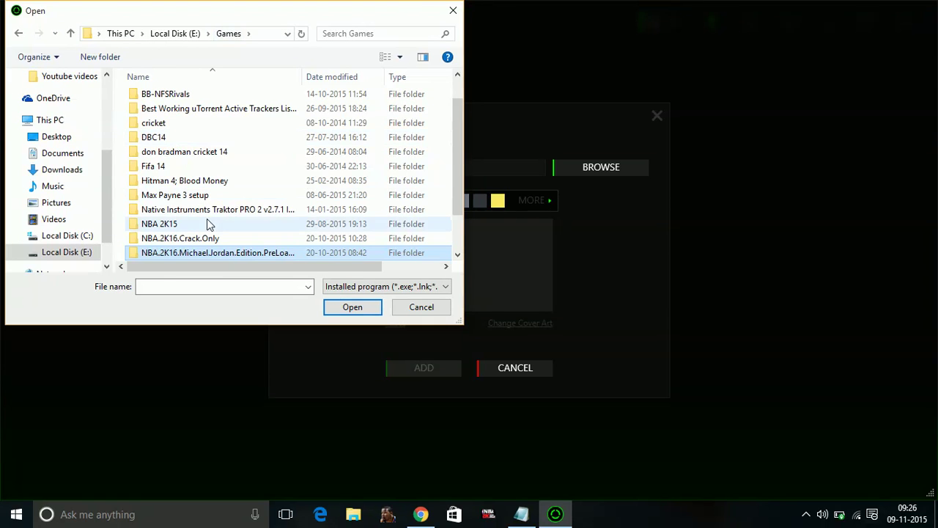
left_click(413, 312)
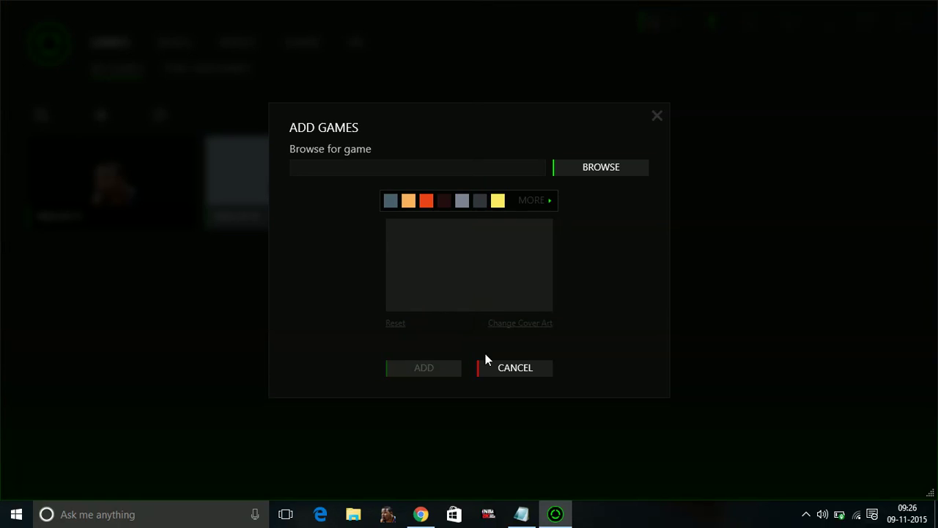
left_click(507, 369)
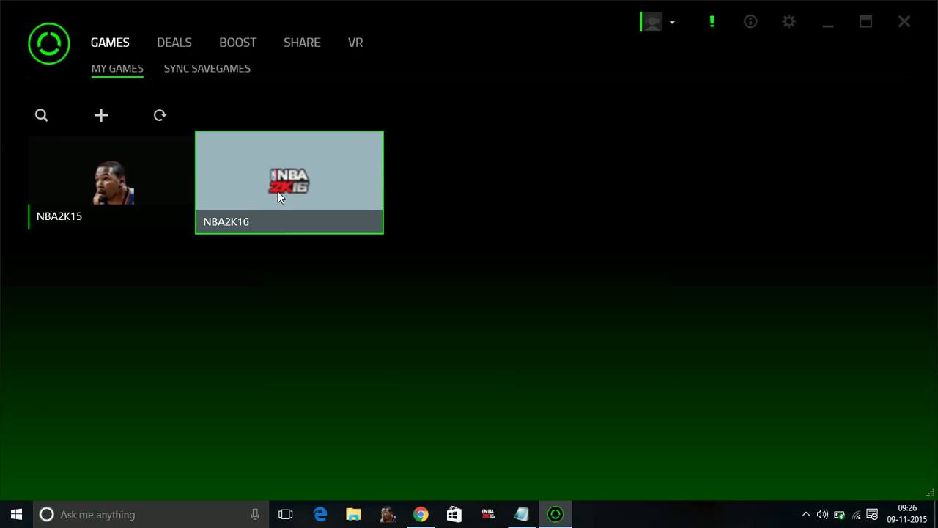
Open the NBA2K16 tile in My Games and start it with a boost
left_click(278, 191)
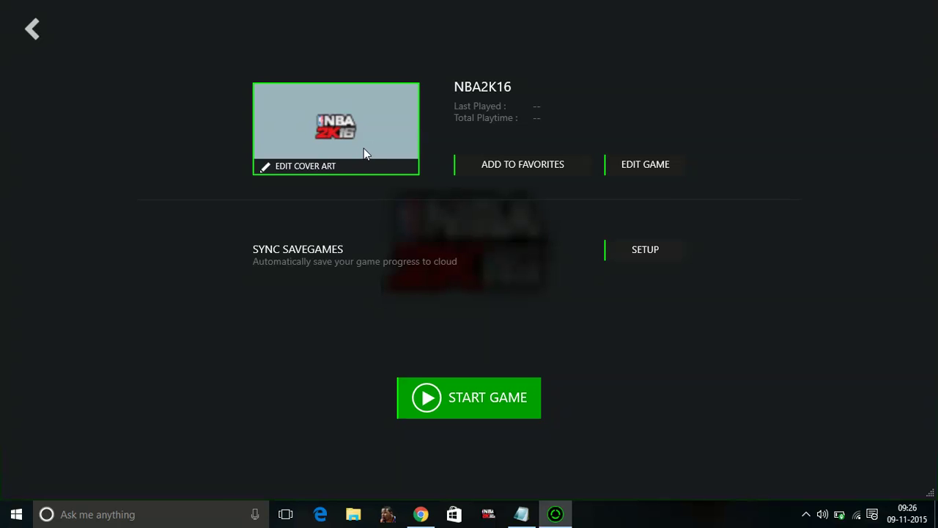
left_click(458, 401)
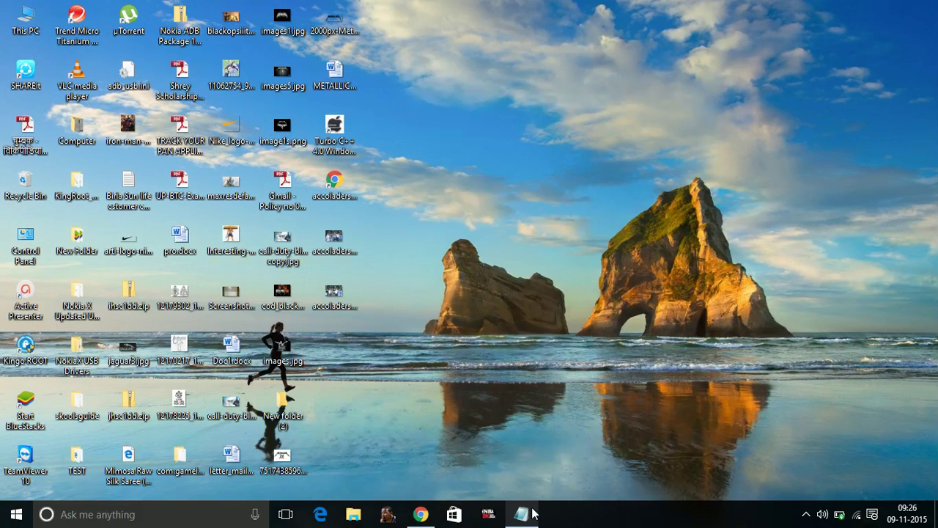
Highlight step 3, 'change game priority to High', then minimise Notepad and refresh the desktop
left_click(533, 514)
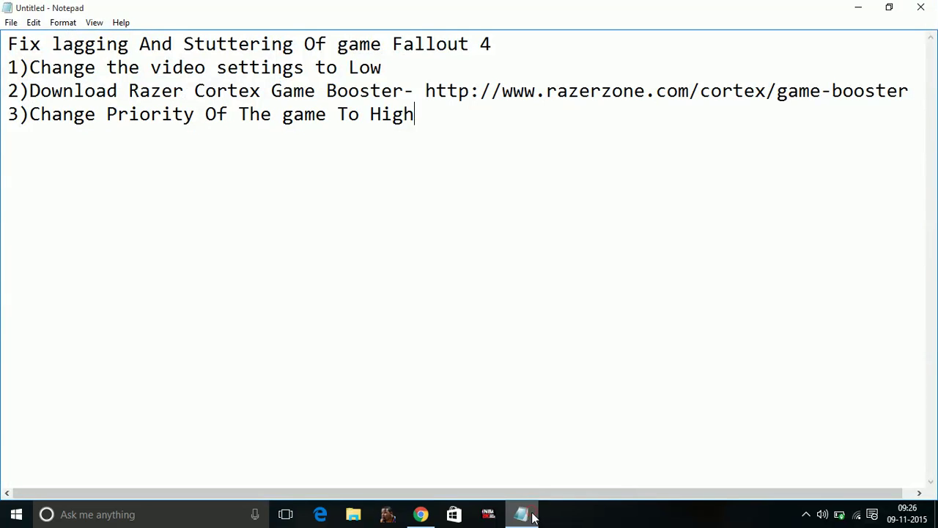
double_click(435, 137)
left_click(7, 115)
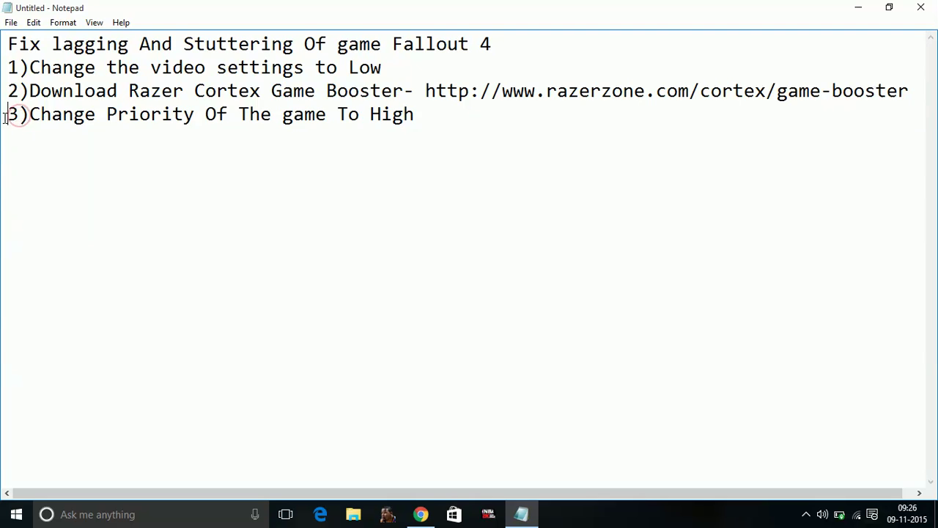
left_click_drag(6, 117, 462, 140)
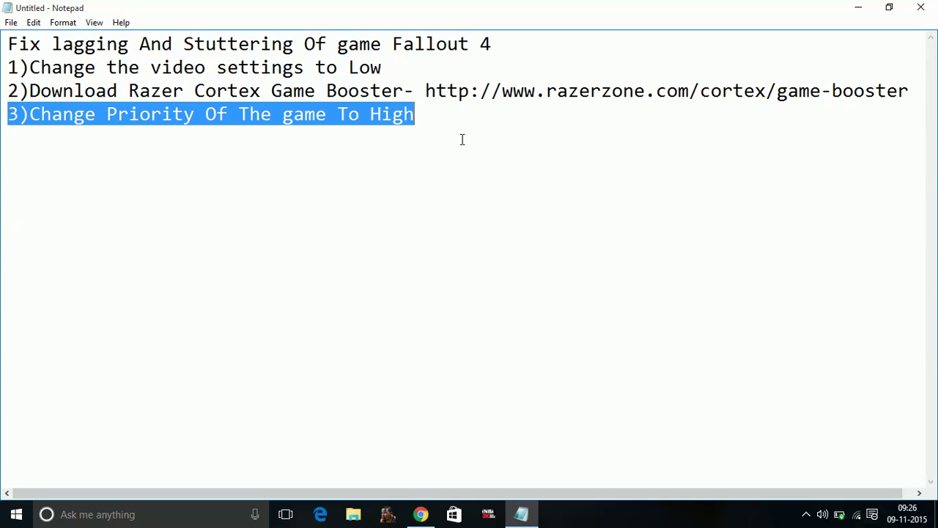
left_click(858, 7)
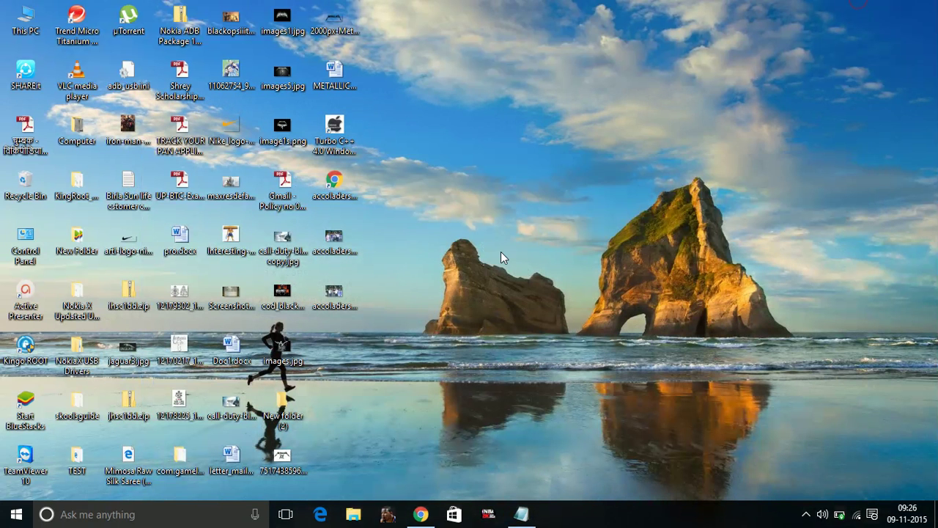
right_click(398, 314)
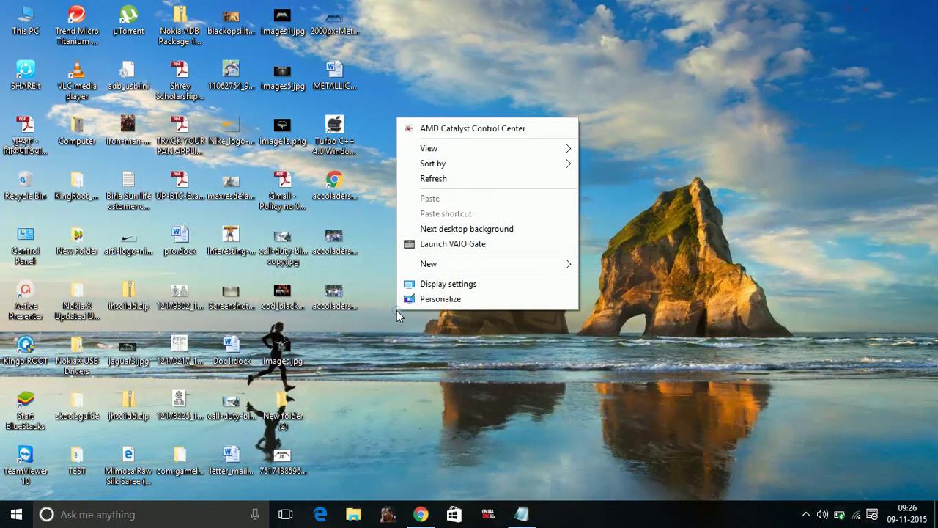
left_click(503, 177)
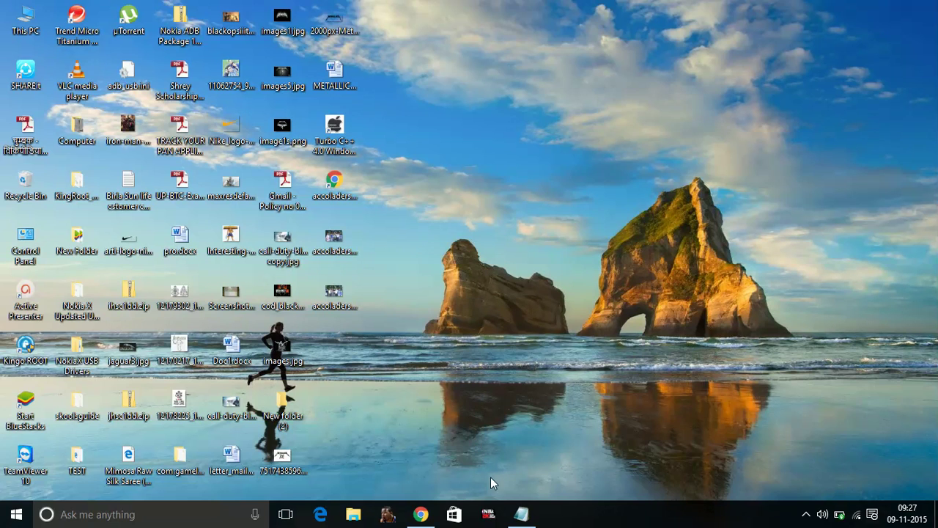
Open Task Manager from the taskbar's context menu
left_click(493, 523)
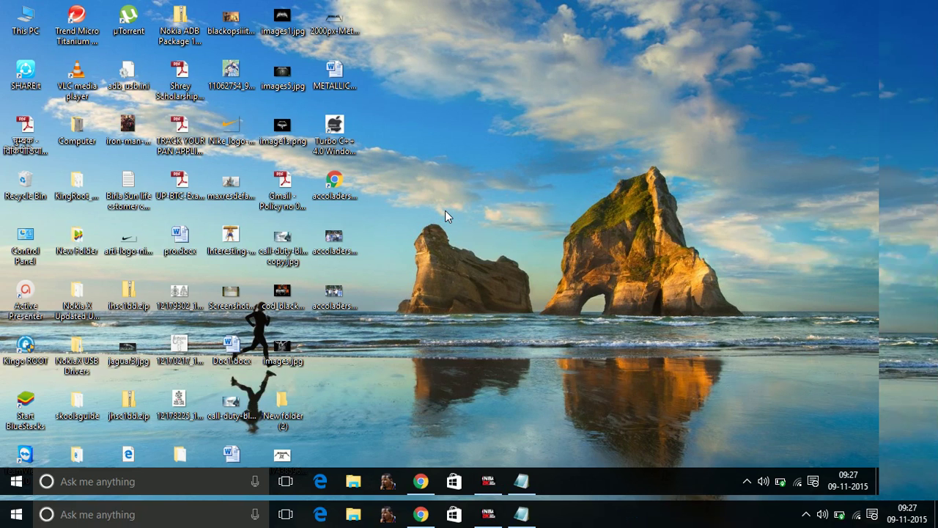
right_click(608, 500)
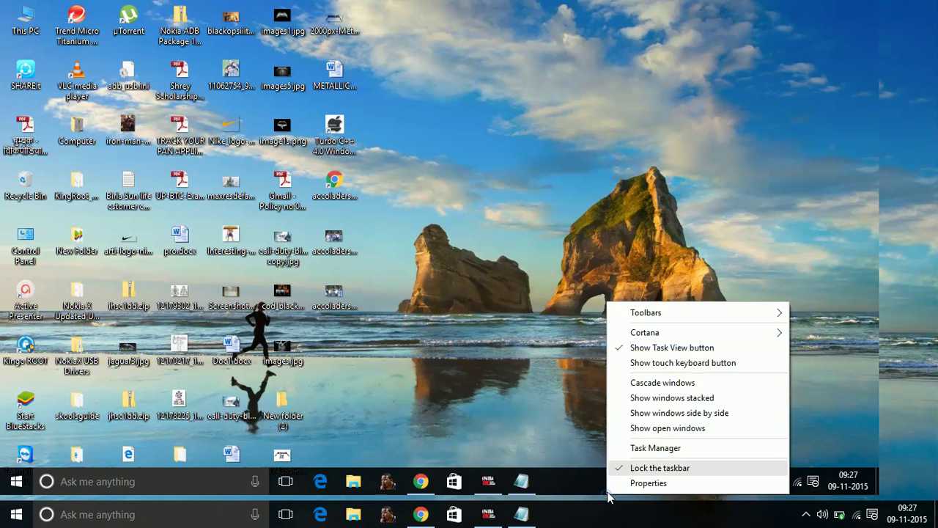
left_click(645, 449)
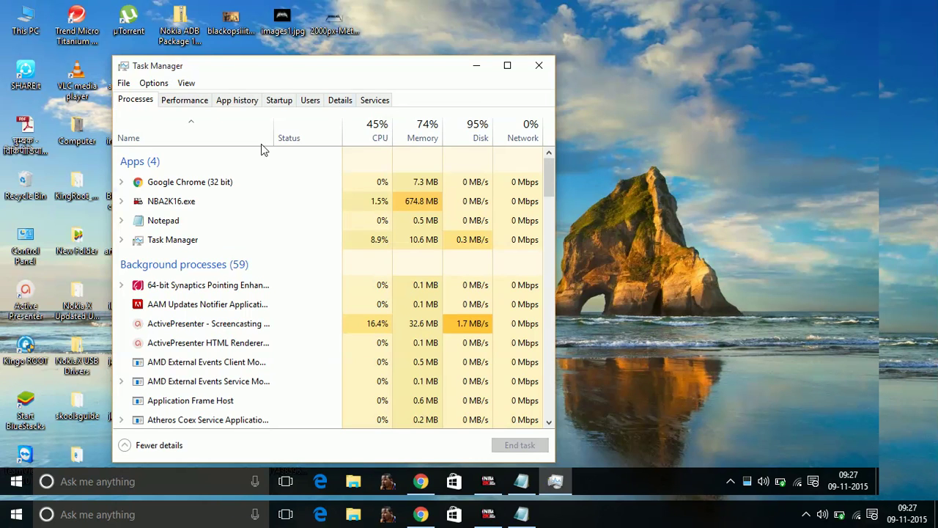
Set NBA2K16.exe to High priority in Task Manager's details, then close it
right_click(190, 209)
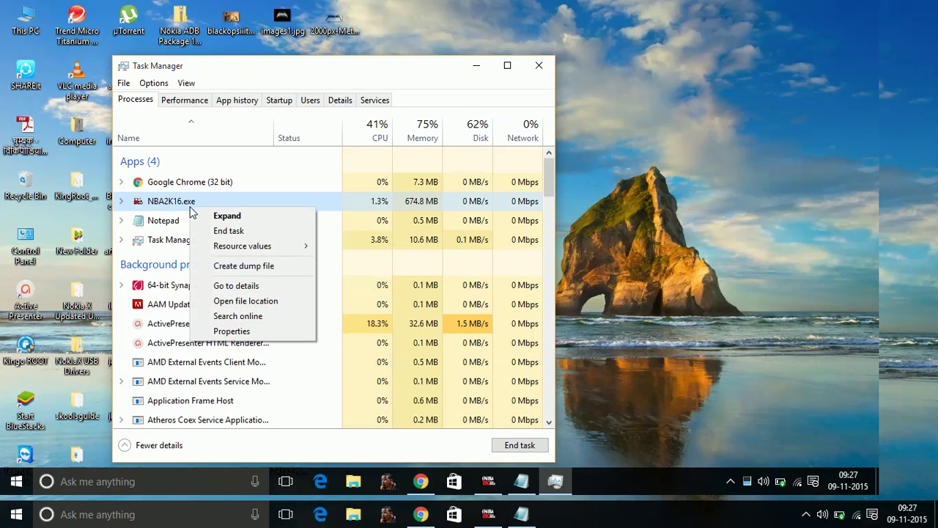
left_click(240, 288)
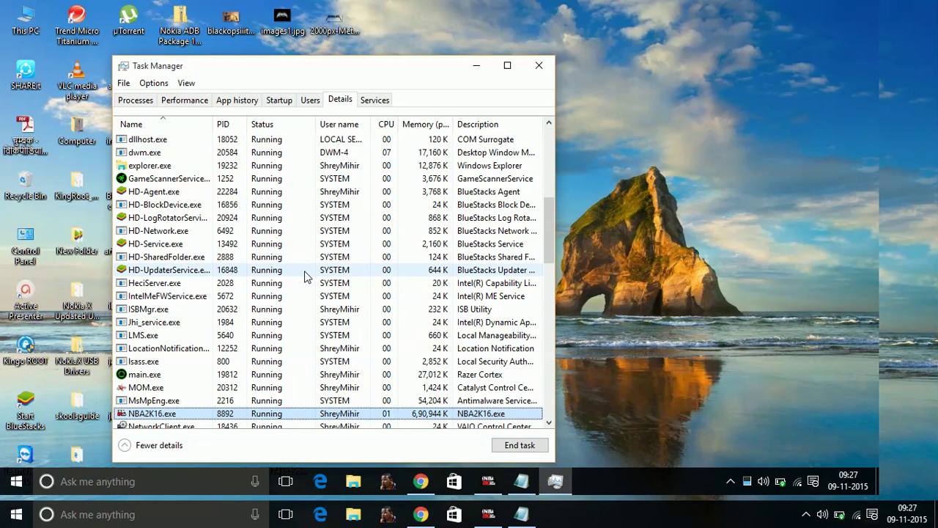
key("shift+F10")
key("Down")
key("Down")
key("Down")
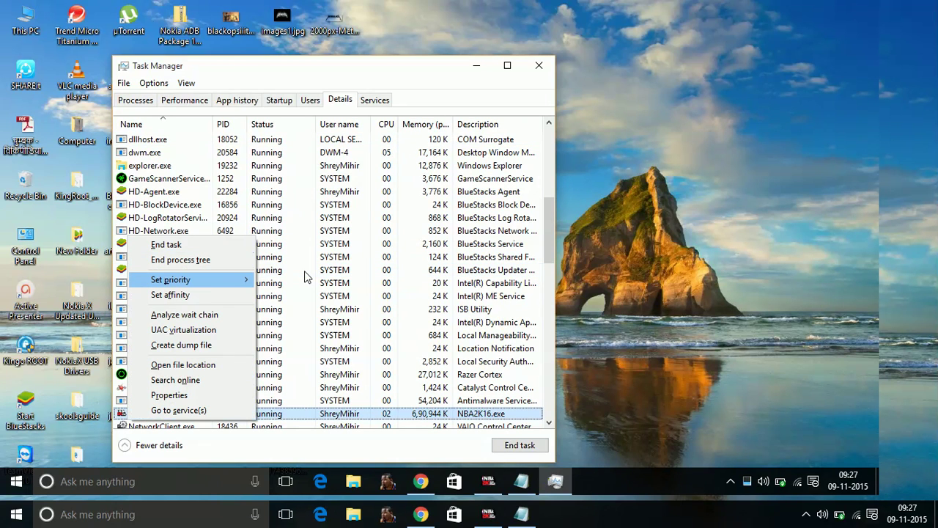
key("Right")
key("Down")
key("Return")
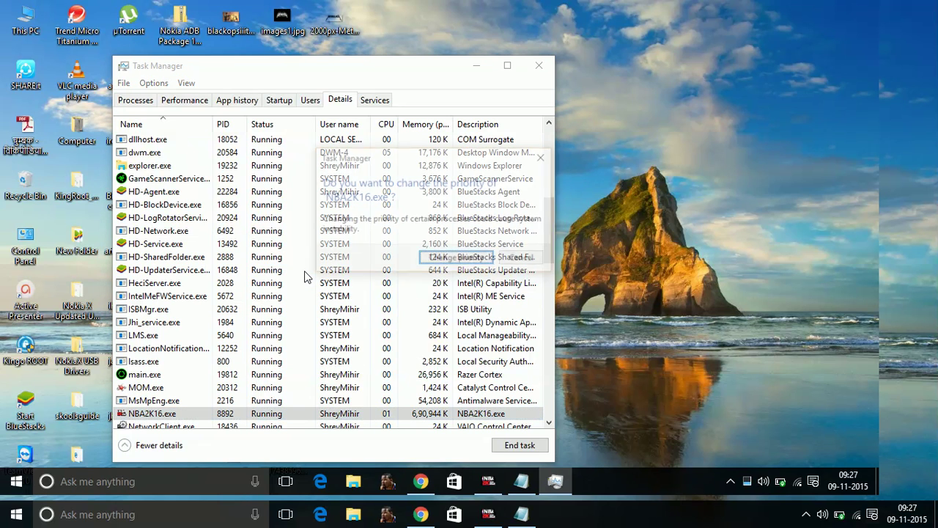
key("Return")
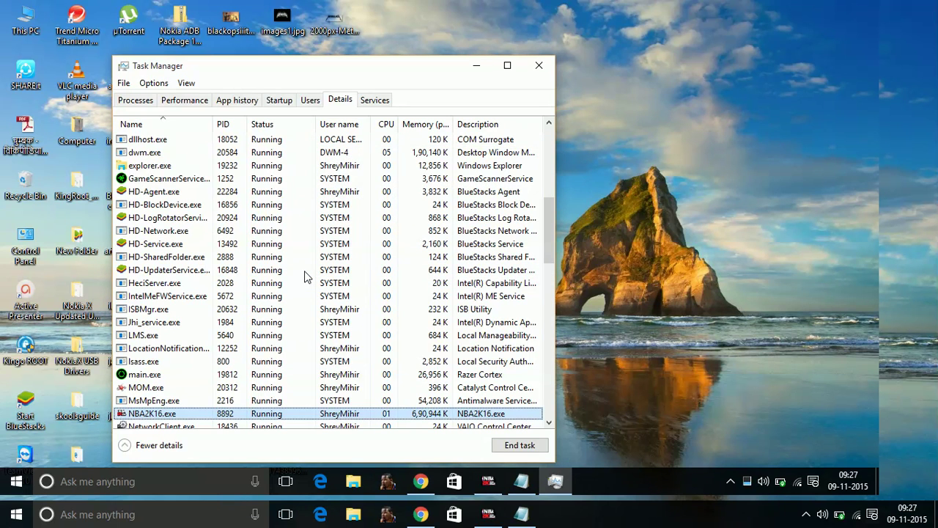
left_click(555, 66)
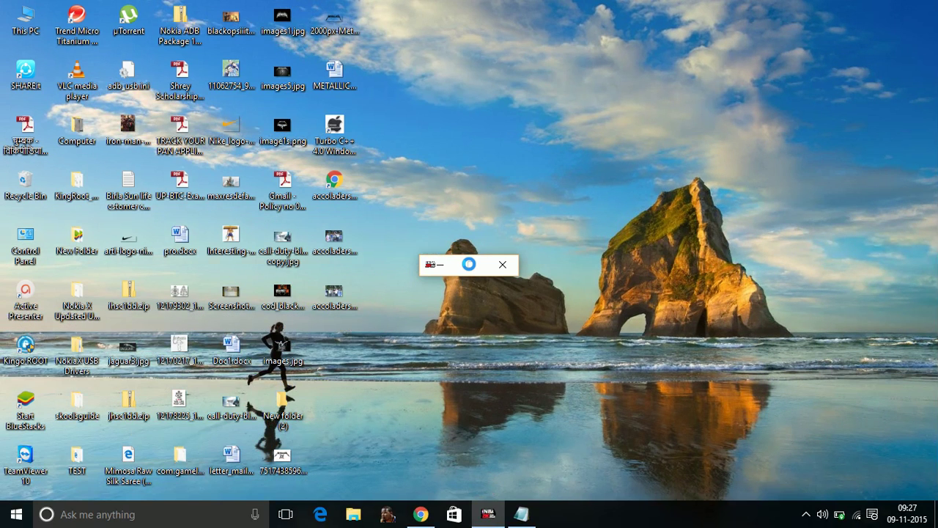
Close the small NBA 2K16 window and restore the Fallout 4 fix notes
left_click(504, 264)
left_click(522, 513)
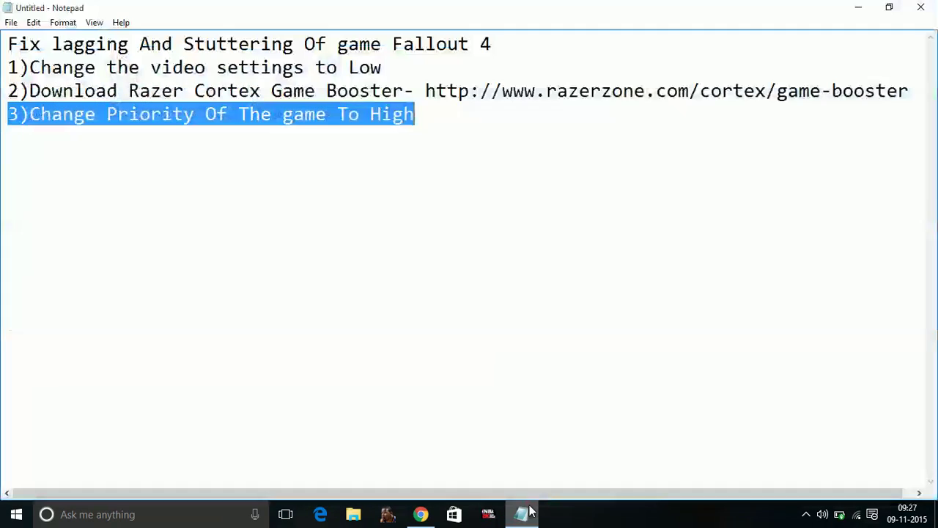